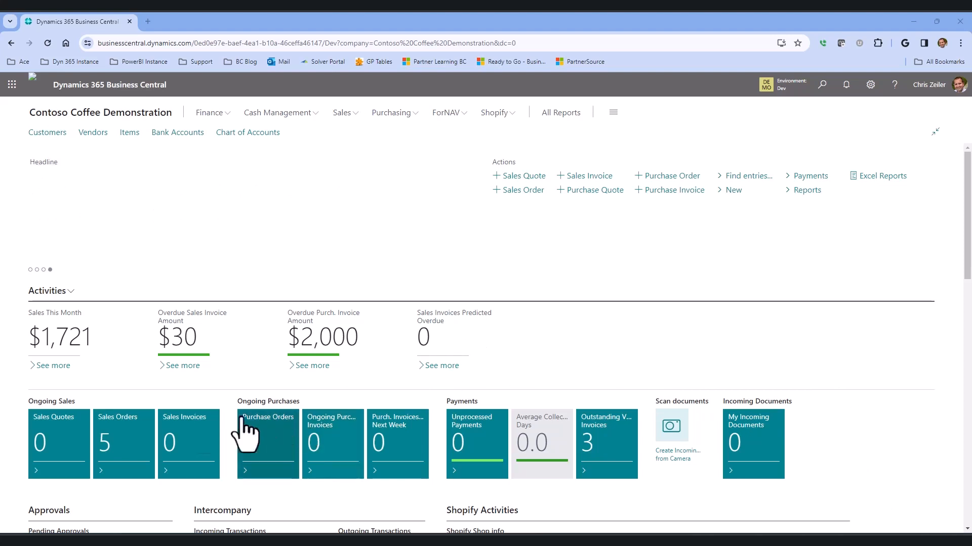
# Open the Hartford Coffee Suppliers sales order from the ongoing sales orders and review its item lines and quantities.
pyautogui.click(120, 438)
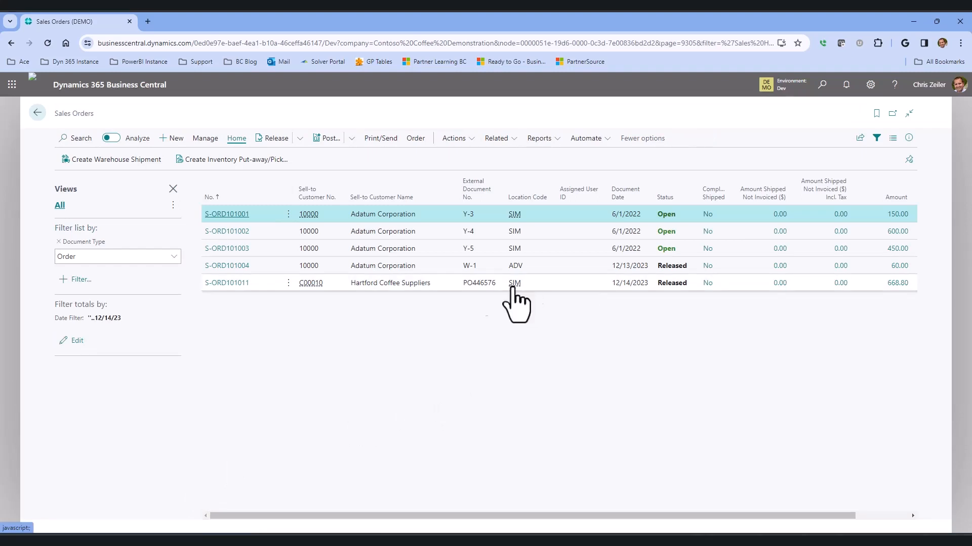
pyautogui.click(405, 287)
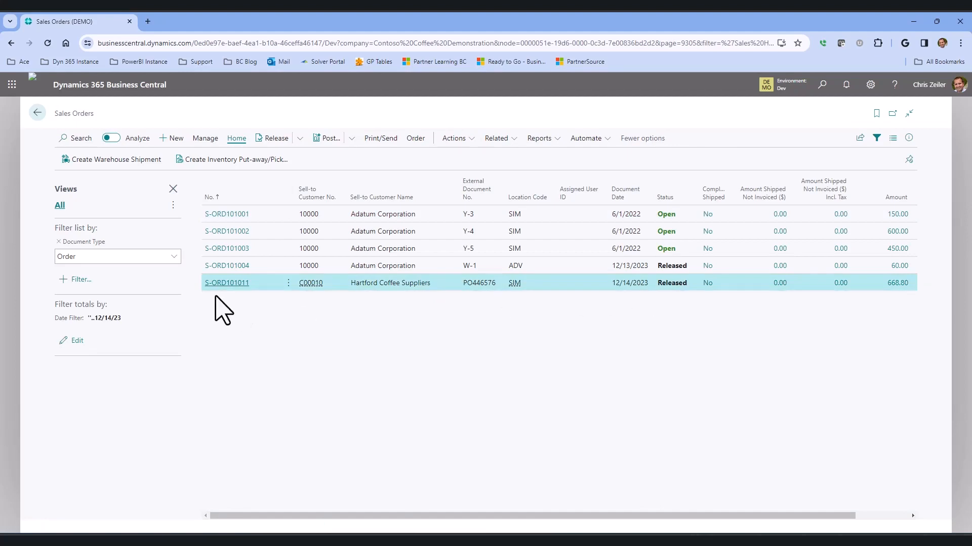
pyautogui.click(225, 283)
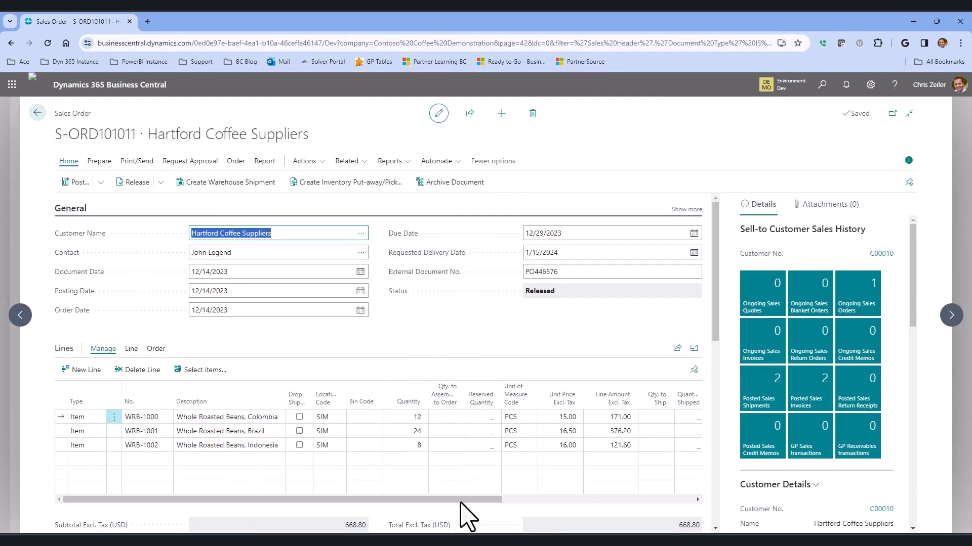
pyautogui.moveTo(461, 503); pyautogui.dragTo(566, 496)
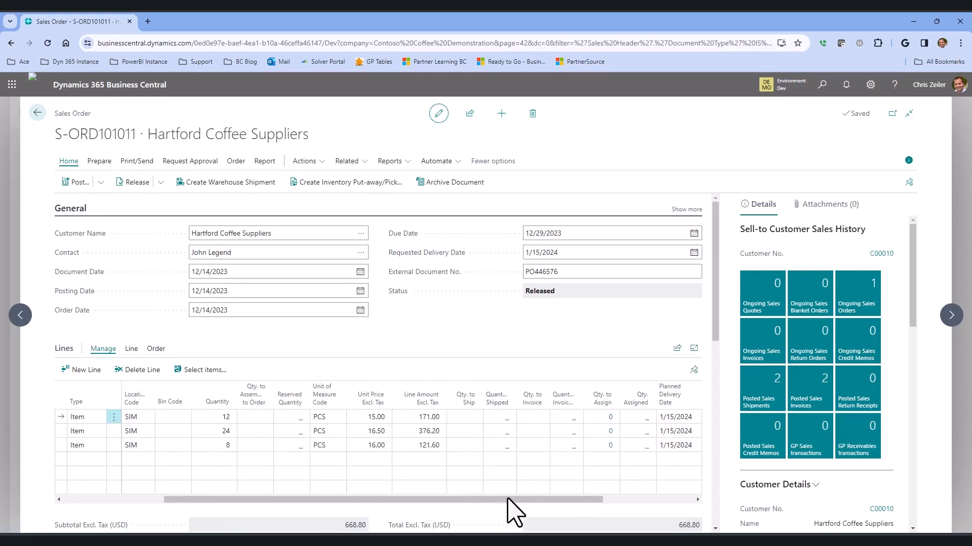
pyautogui.moveTo(508, 499); pyautogui.dragTo(345, 502)
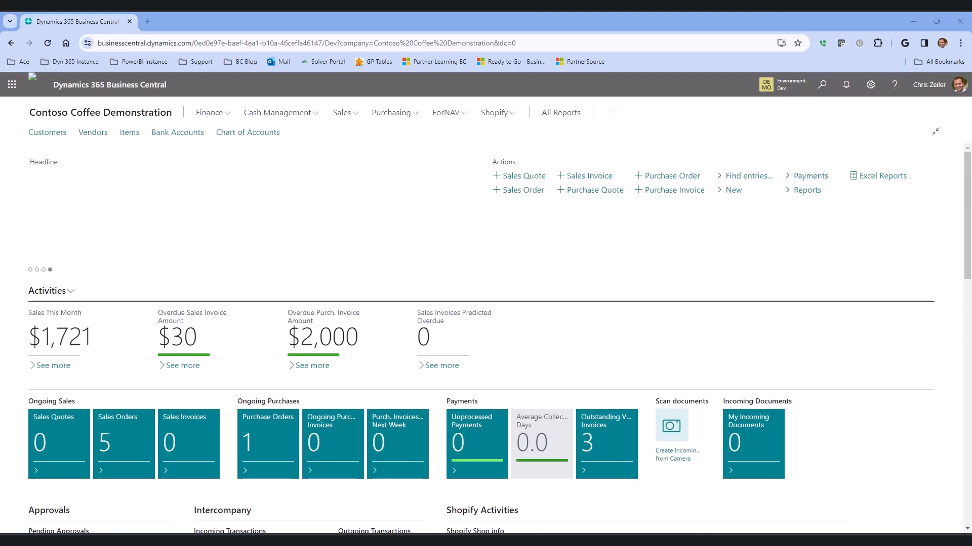
# Run the Create Warehouse Shipment task for Sales Order source documents at location SIM, using the last used options and filters.
pyautogui.click(822, 84)
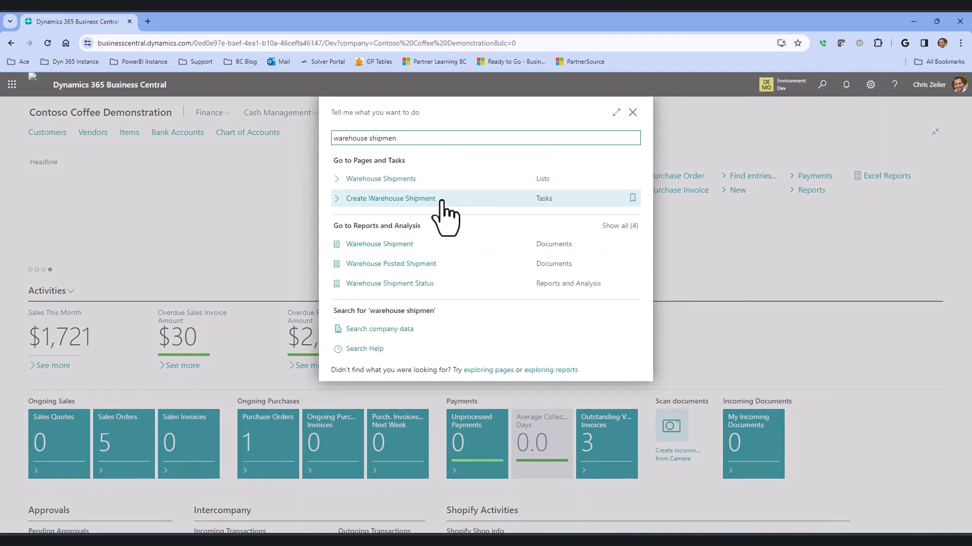
pyautogui.click(392, 200)
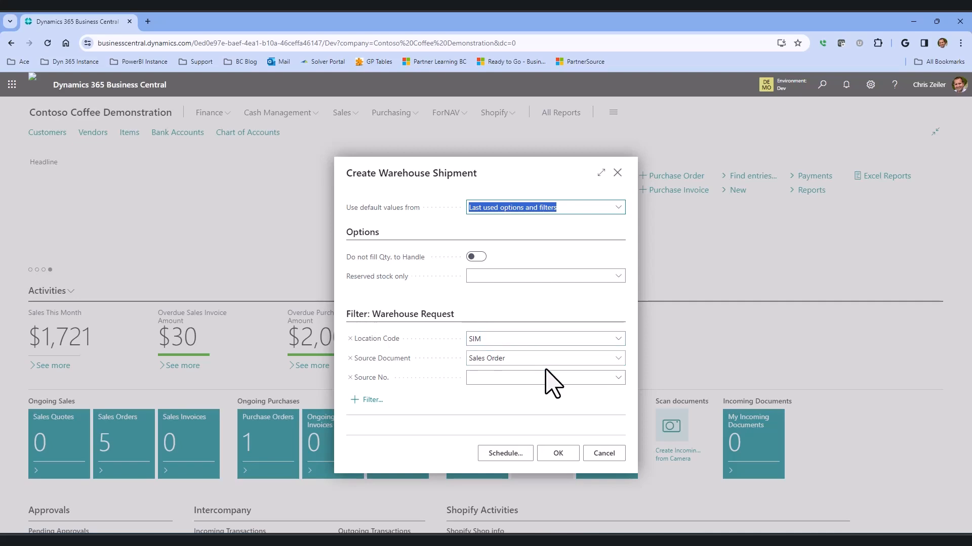
pyautogui.click(565, 454)
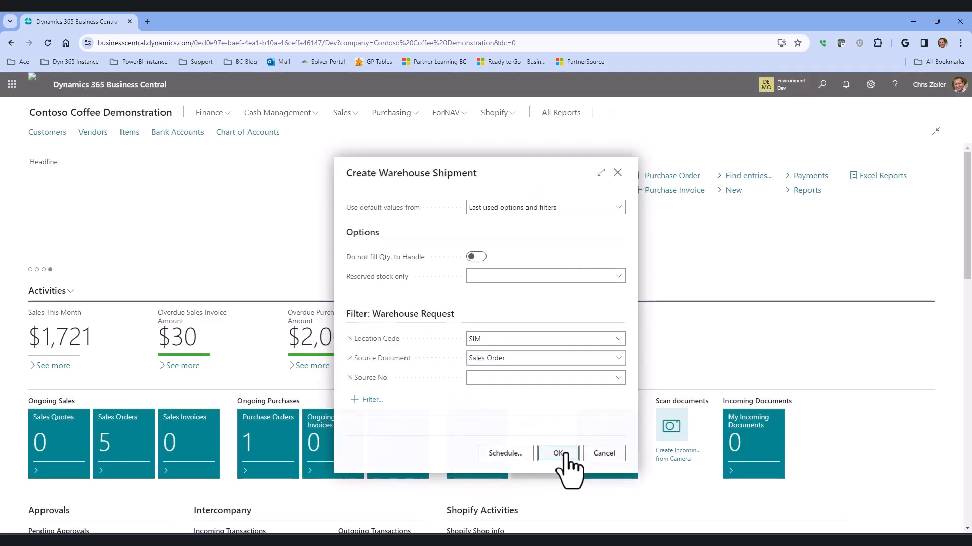
# Find the warehouse shipments list, open the open shipment for location SIM, and review its lines and shipping details.
pyautogui.click(823, 96)
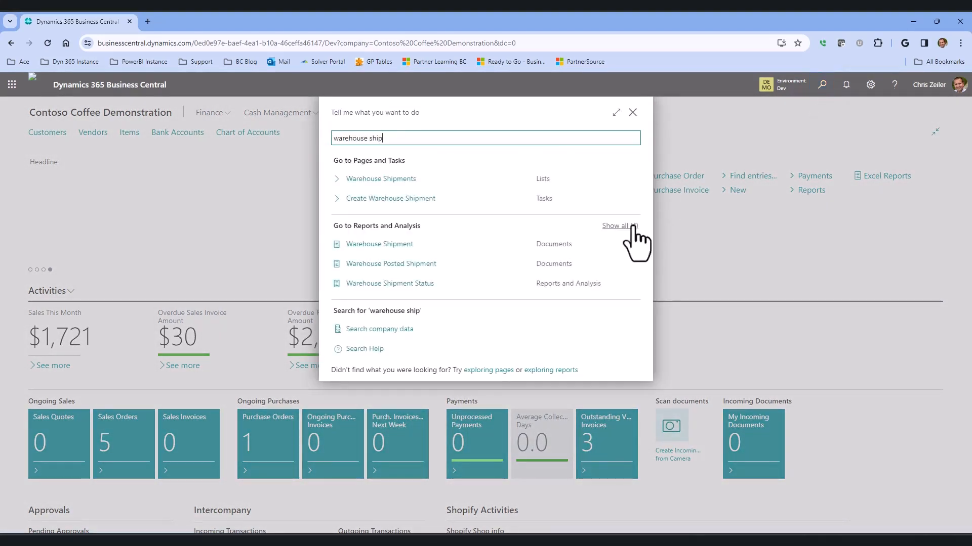
pyautogui.click(390, 181)
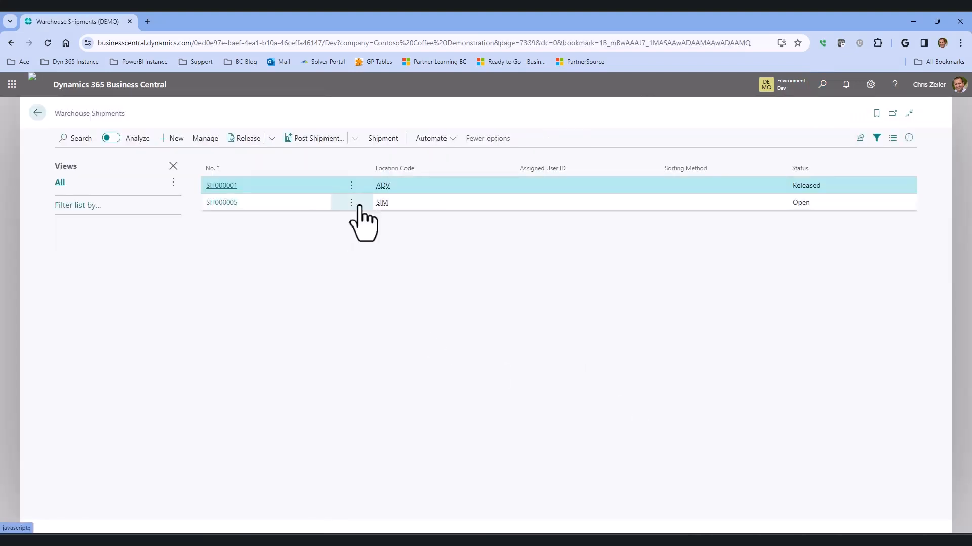
pyautogui.click(462, 205)
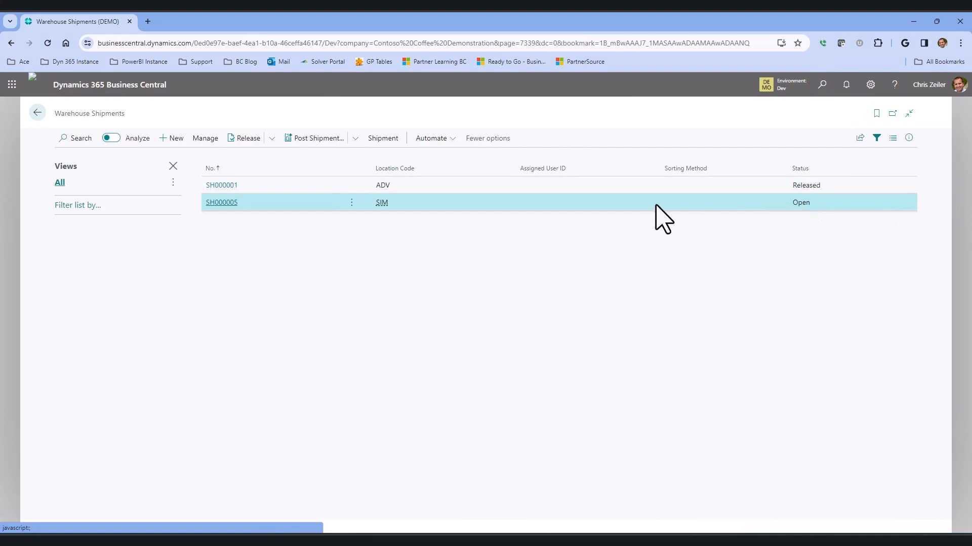
pyautogui.click(222, 204)
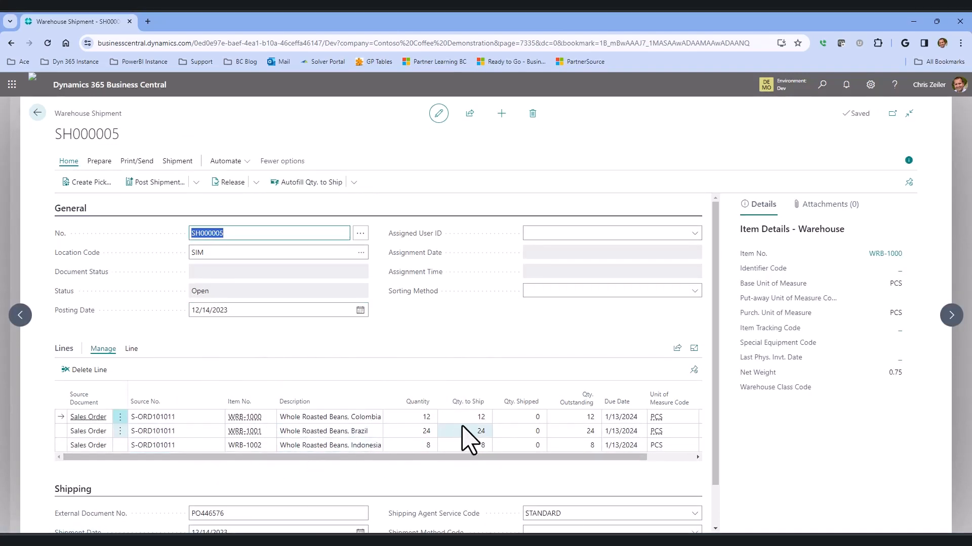
pyautogui.scroll(-1, 373, 443)
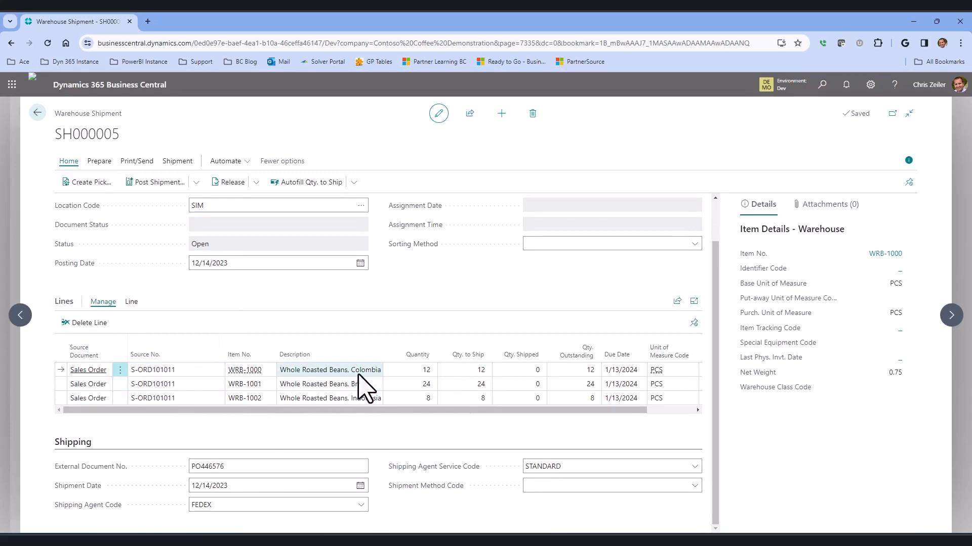
pyautogui.scroll(1, 363, 391)
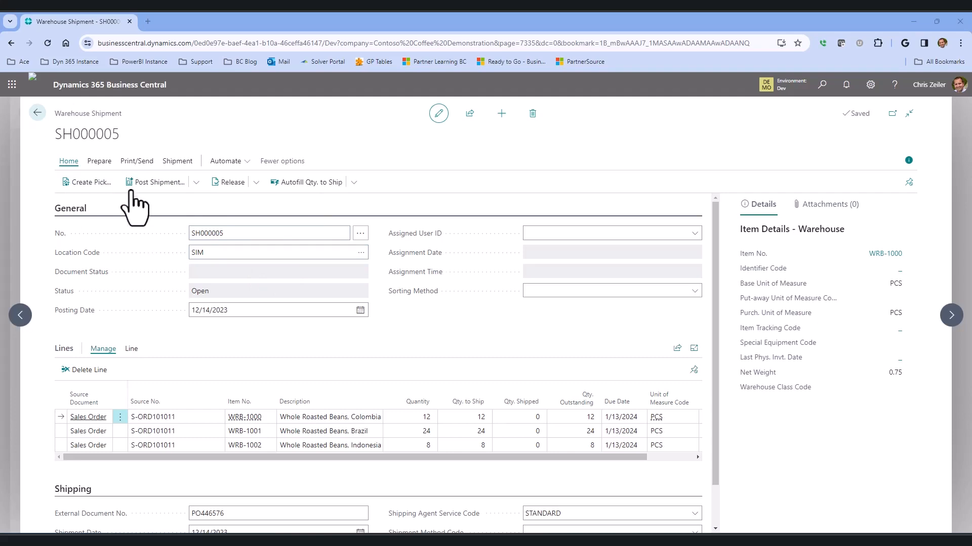
# Preview the printed Warehouse Shipment document for the SIM shipment, examine its item lines enlarged, and close the preview.
pyautogui.click(140, 162)
pyautogui.click(76, 182)
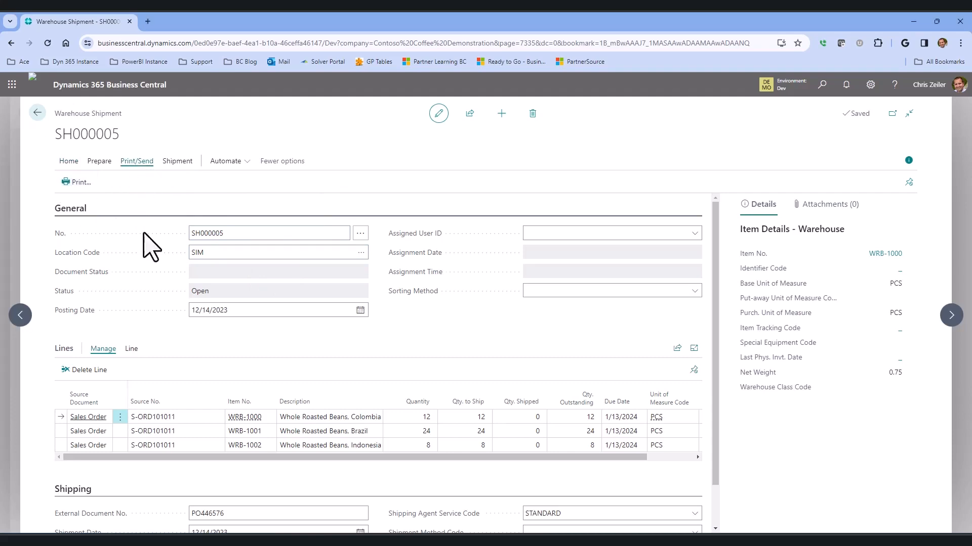
pyautogui.click(542, 421)
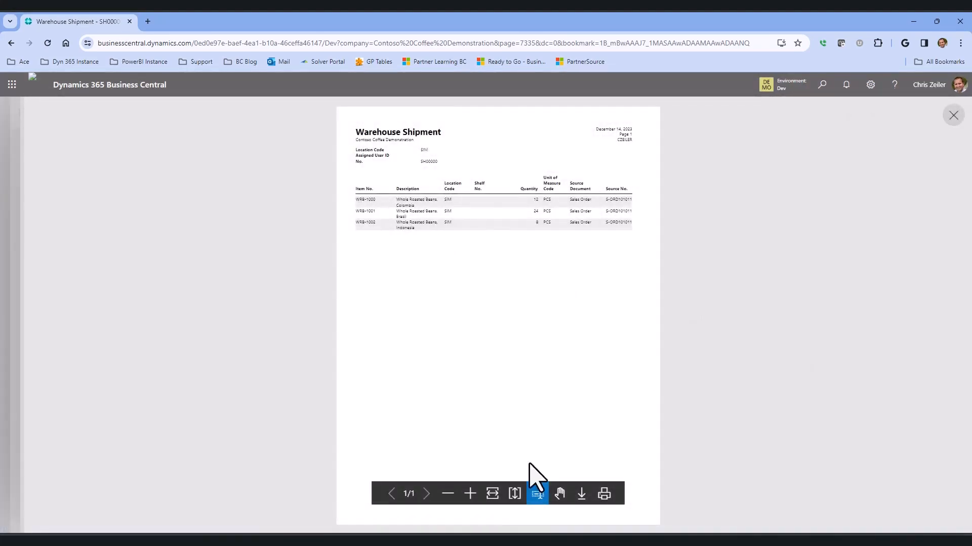
pyautogui.click(469, 493)
pyautogui.scroll(3, 466, 347)
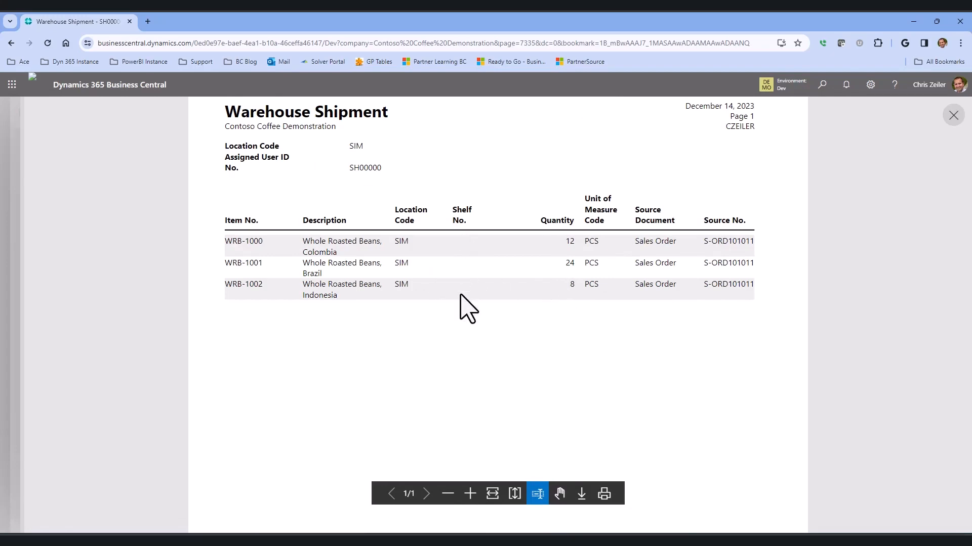
pyautogui.click(953, 116)
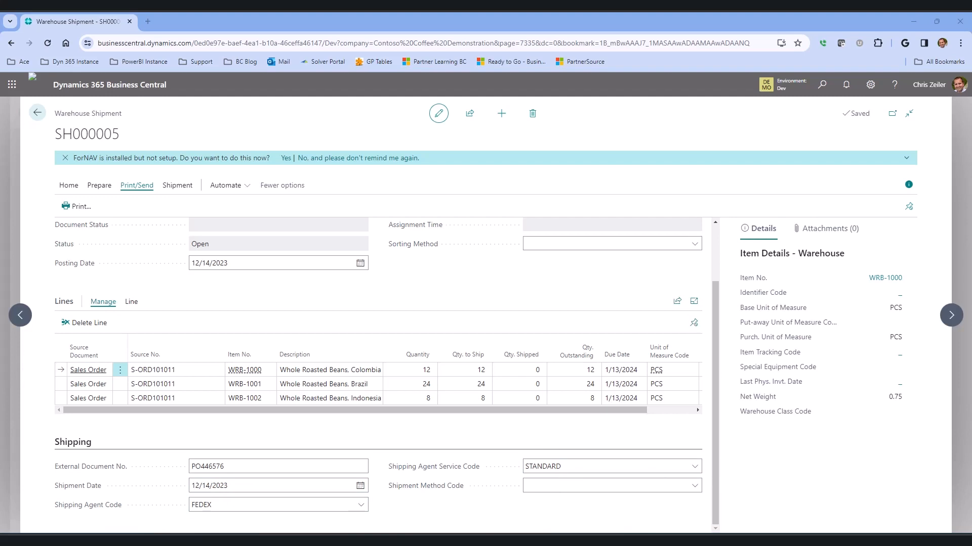
# Check the quantities to ship and try to post the SIM warehouse shipment with the Ship option.
pyautogui.scroll(2, 473, 318)
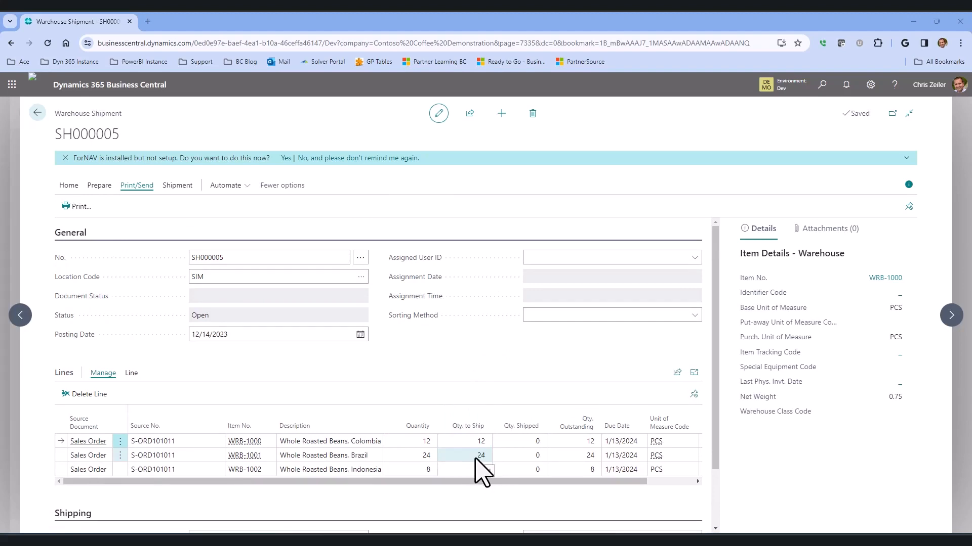
pyautogui.scroll(-1, 516, 412)
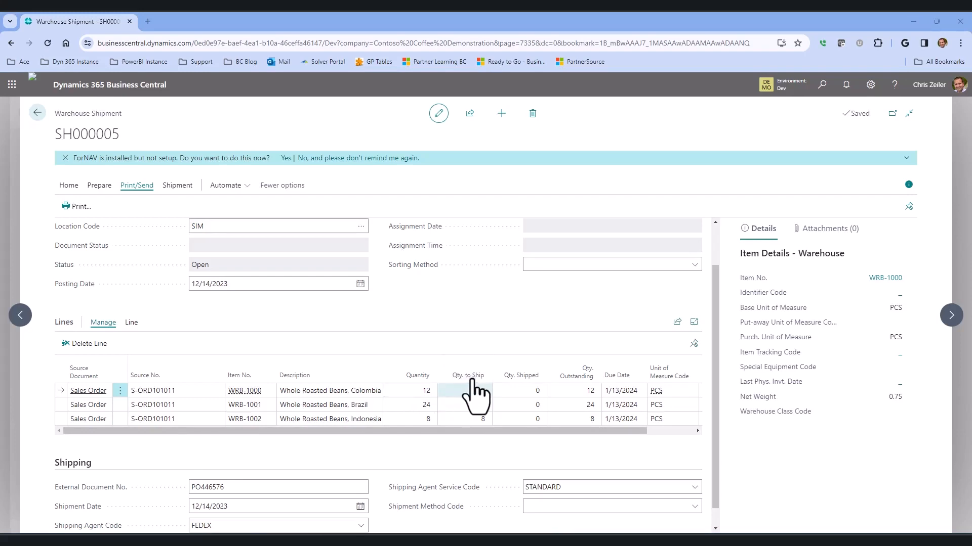
pyautogui.scroll(1, 475, 348)
pyautogui.click(65, 188)
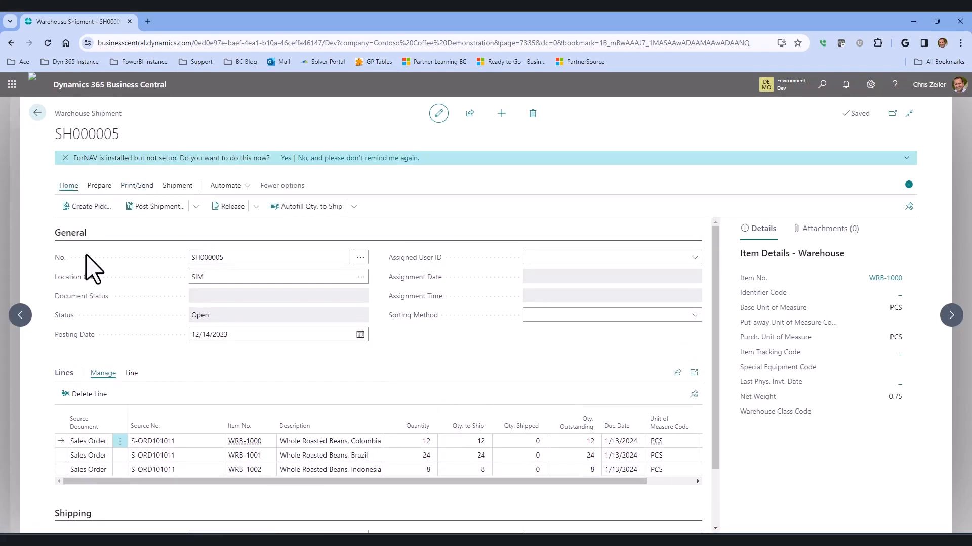
pyautogui.click(195, 207)
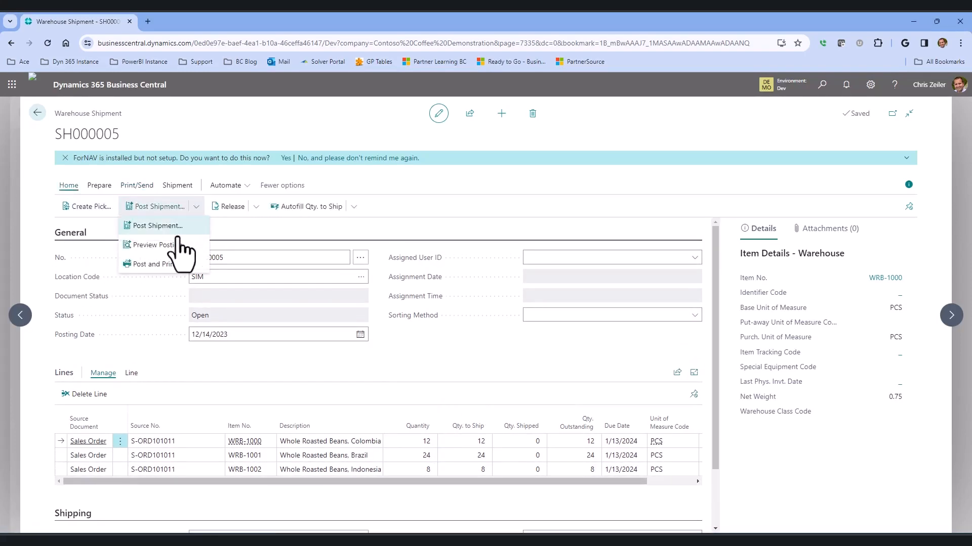
pyautogui.click(187, 228)
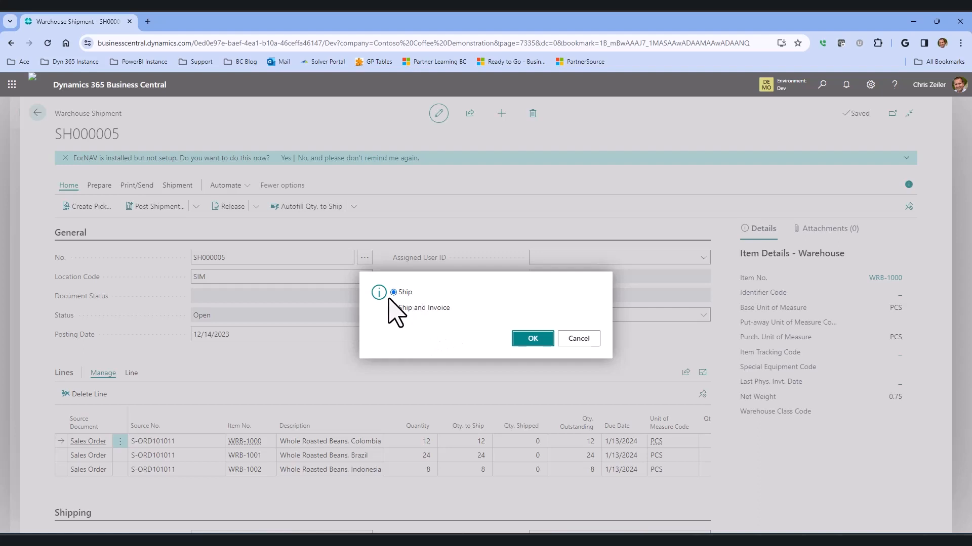
pyautogui.click(531, 338)
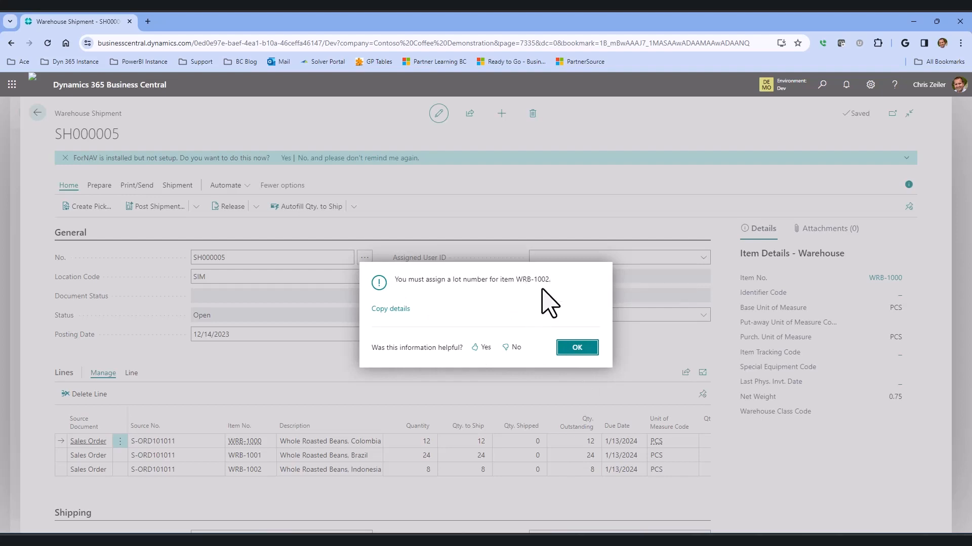
pyautogui.click(578, 348)
# Assign lot number 1401B to the WRB-1002 Whole Roasted Beans, Indonesia line through its item tracking lines.
pyautogui.click(305, 470)
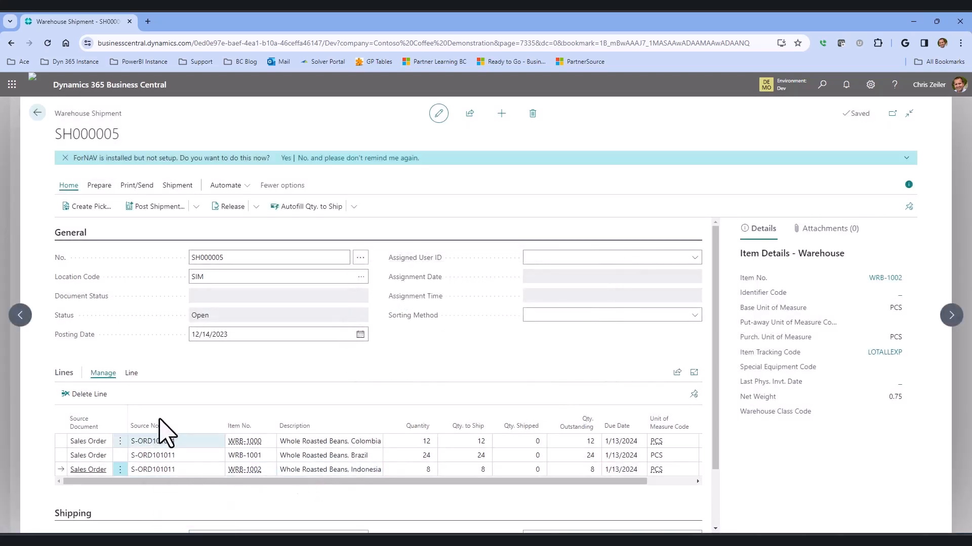
pyautogui.click(132, 373)
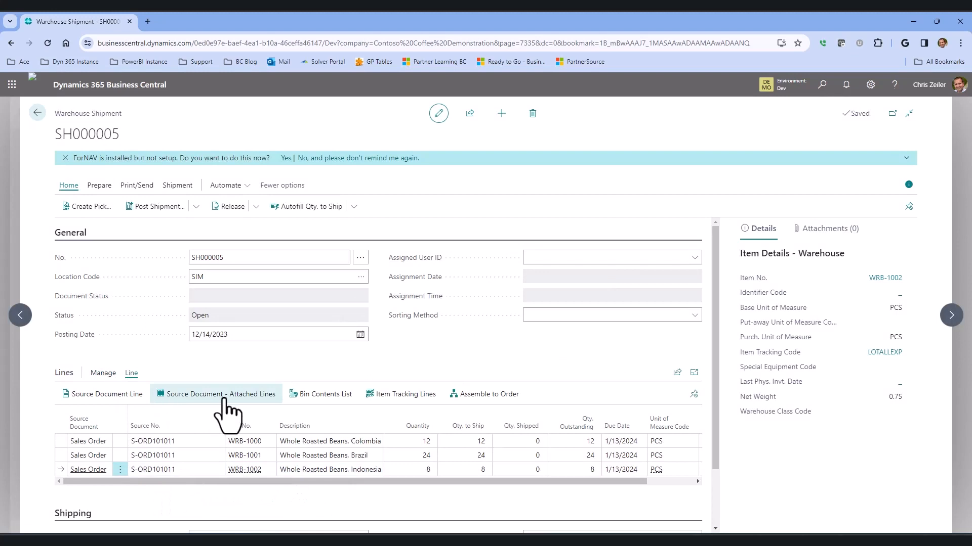
pyautogui.click(407, 395)
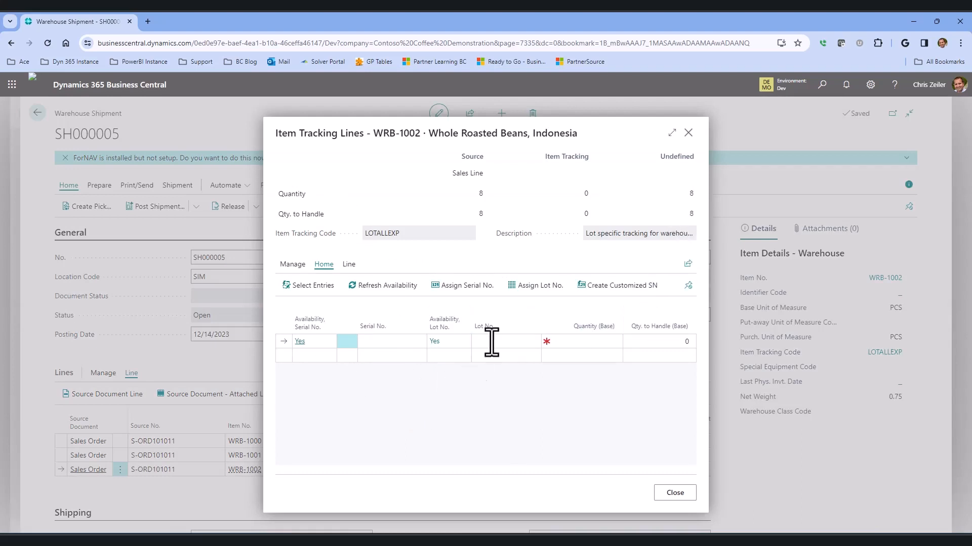
pyautogui.click(532, 342)
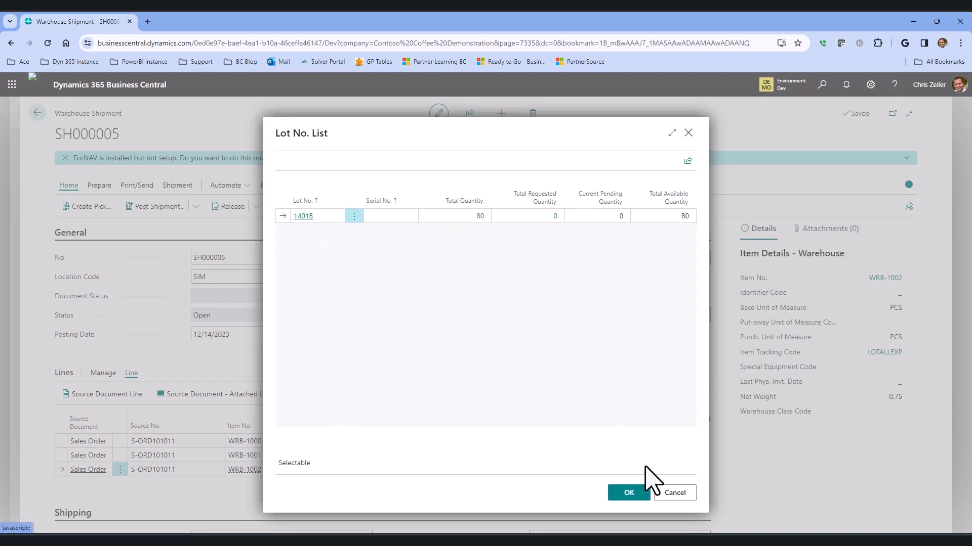
pyautogui.click(629, 494)
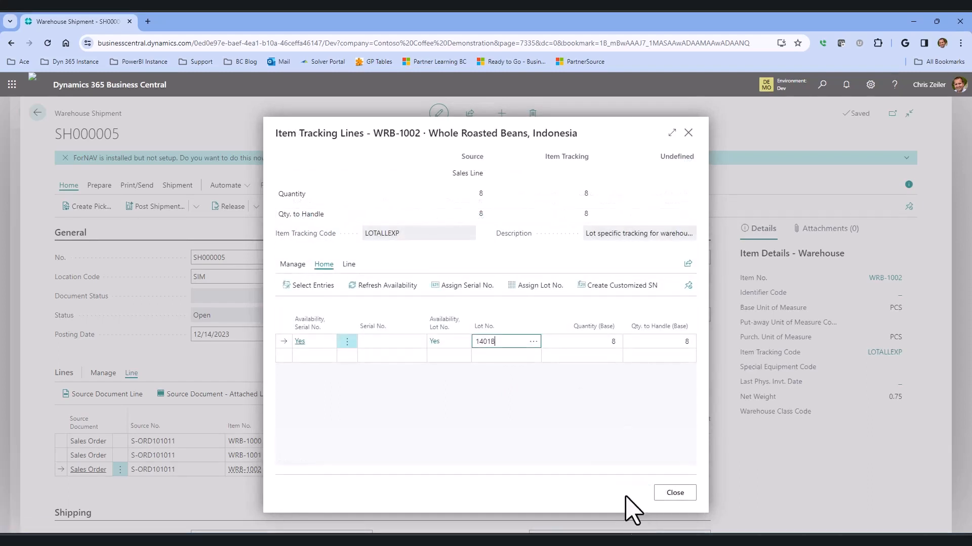
pyautogui.click(674, 495)
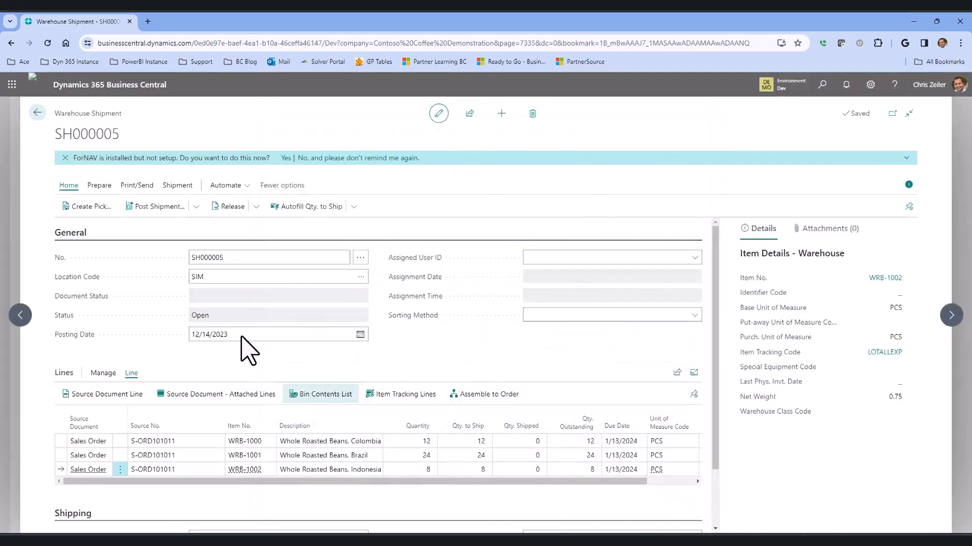
# Post the SIM warehouse shipment with the Ship option and dismiss the posting message.
pyautogui.click(195, 209)
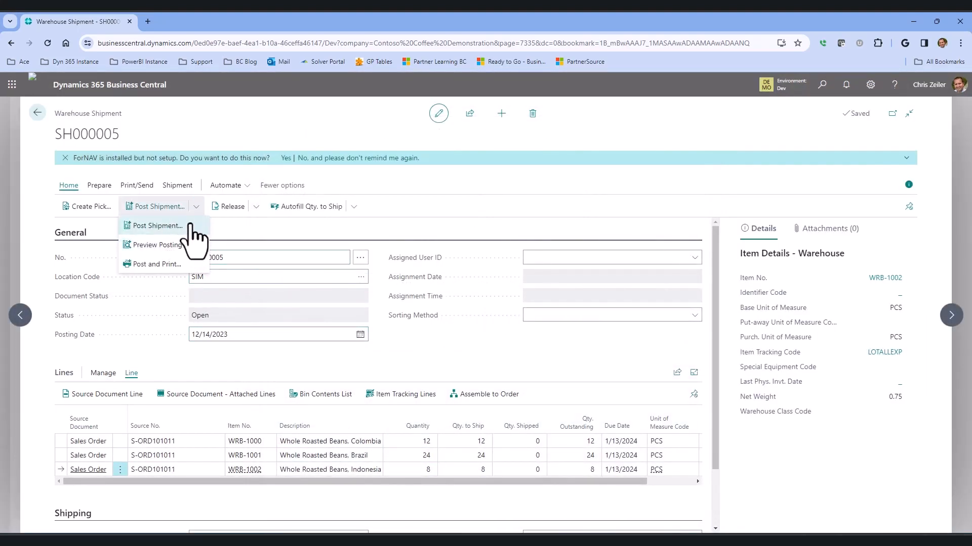
pyautogui.click(191, 226)
pyautogui.click(530, 339)
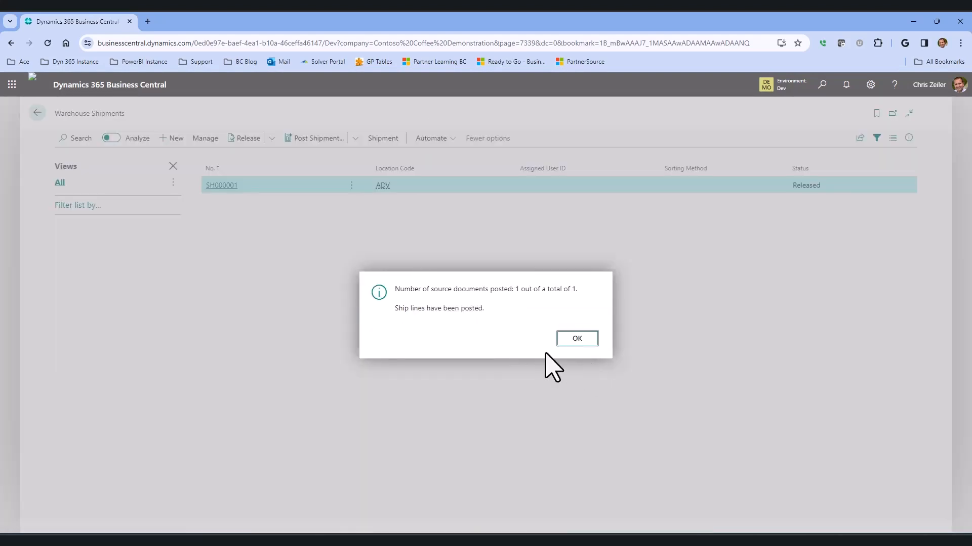
pyautogui.click(577, 338)
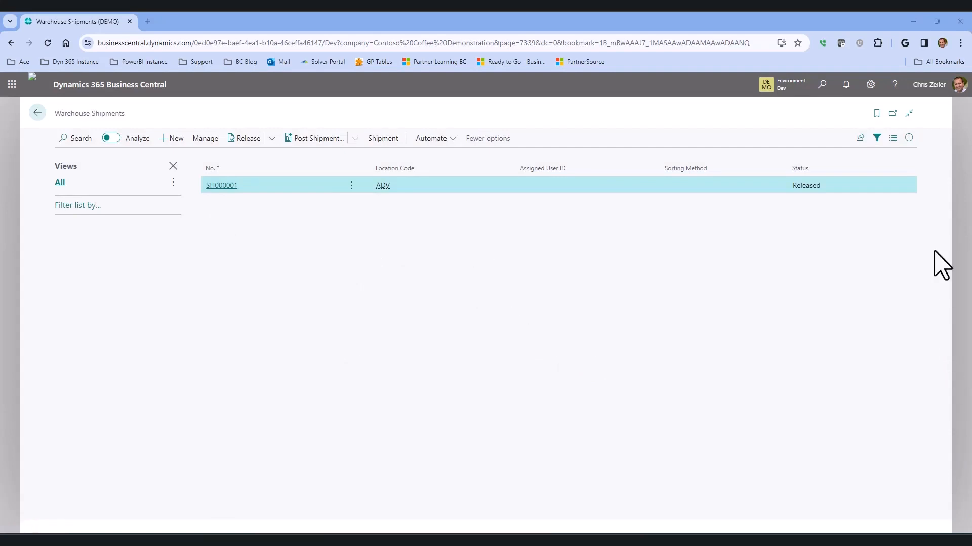
# Return to the home page and open the sales orders list to check the Hartford Coffee Suppliers order's shipped status.
pyautogui.click(38, 114)
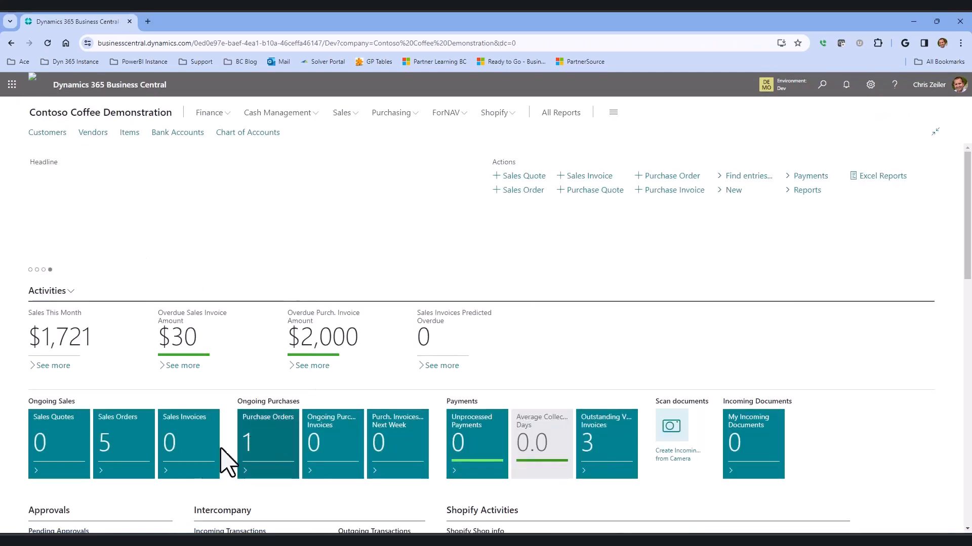
pyautogui.click(123, 448)
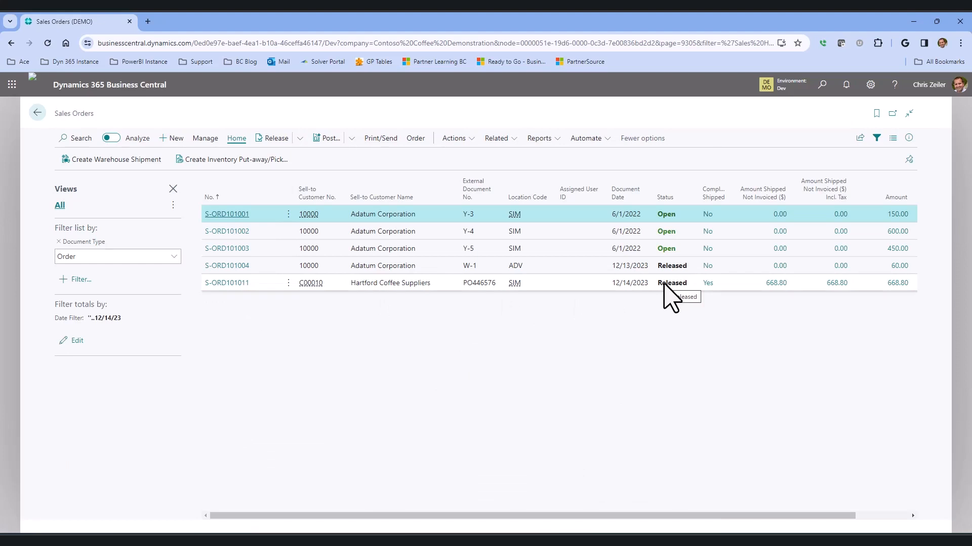
# Open the Hartford Coffee Suppliers sales order and check the shipped quantities on its item lines.
pyautogui.click(732, 284)
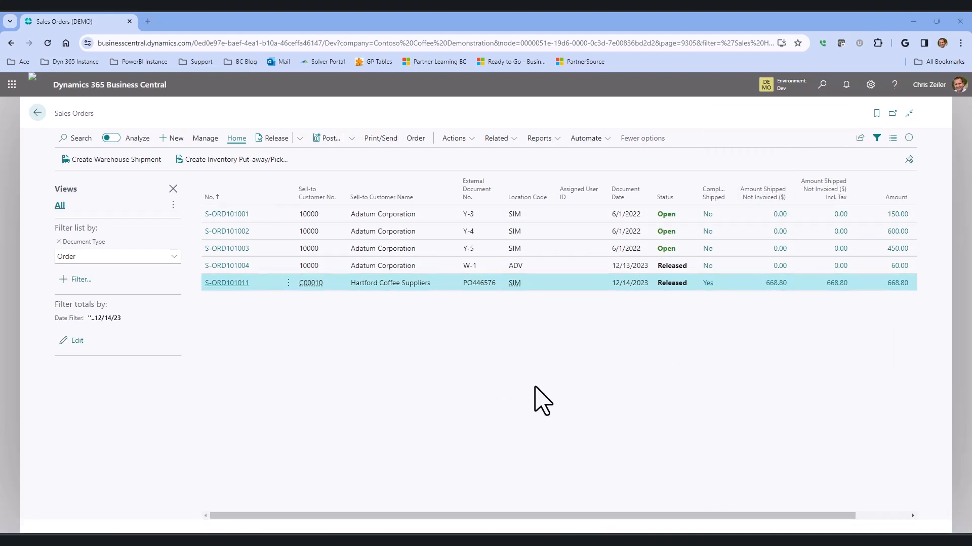
pyautogui.click(226, 282)
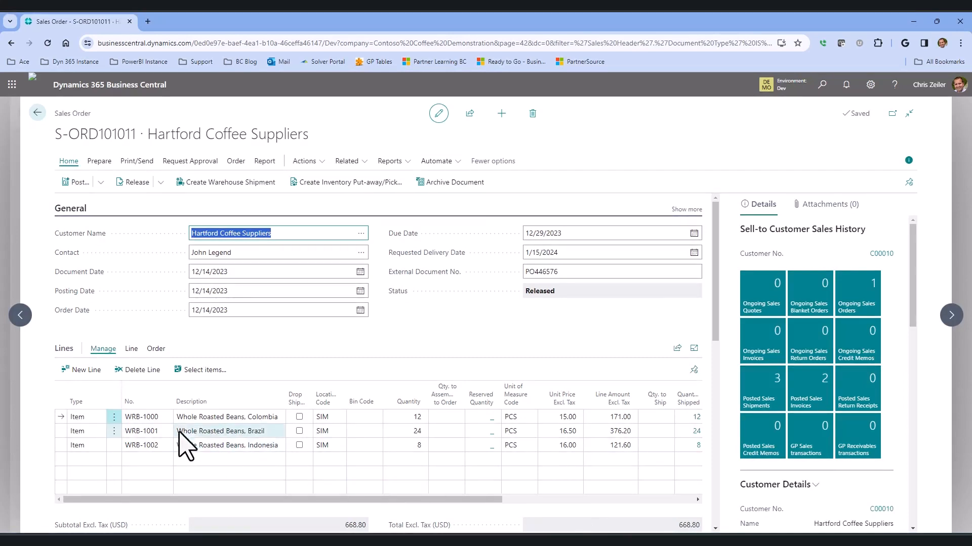
pyautogui.moveTo(340, 501); pyautogui.dragTo(475, 499)
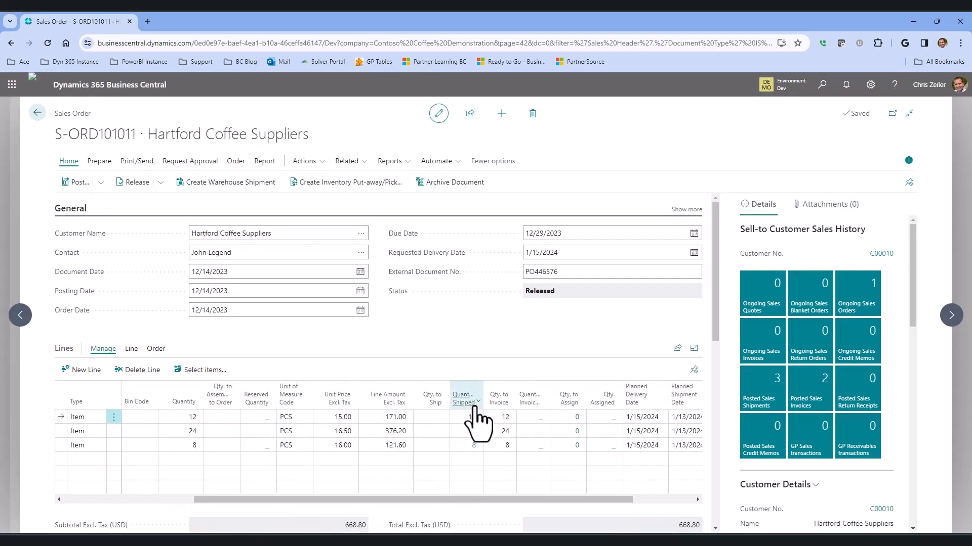
# Drill into the shipped quantity of the WRB-1000 Whole Roasted Beans, Colombia line and maximize its posted sales shipment lines.
pyautogui.moveTo(469, 408)
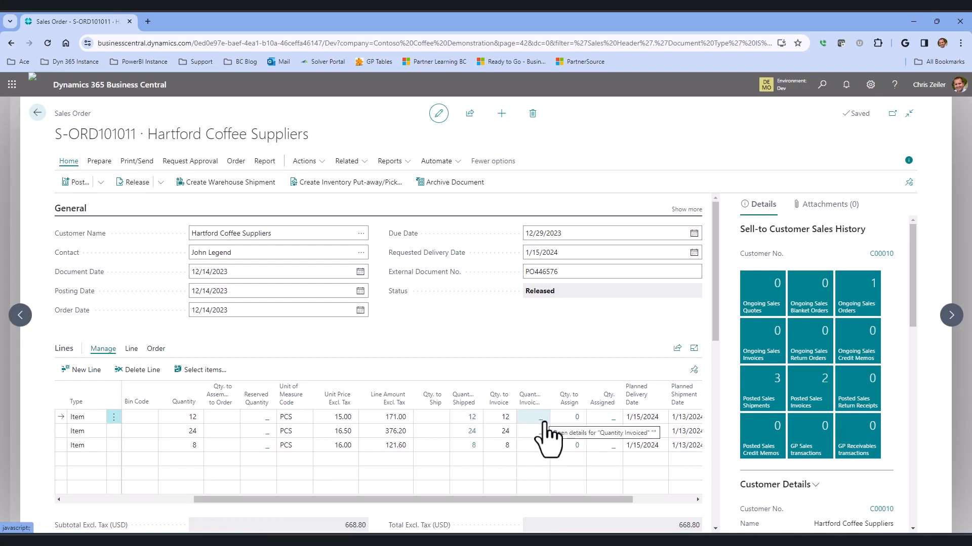
pyautogui.click(472, 417)
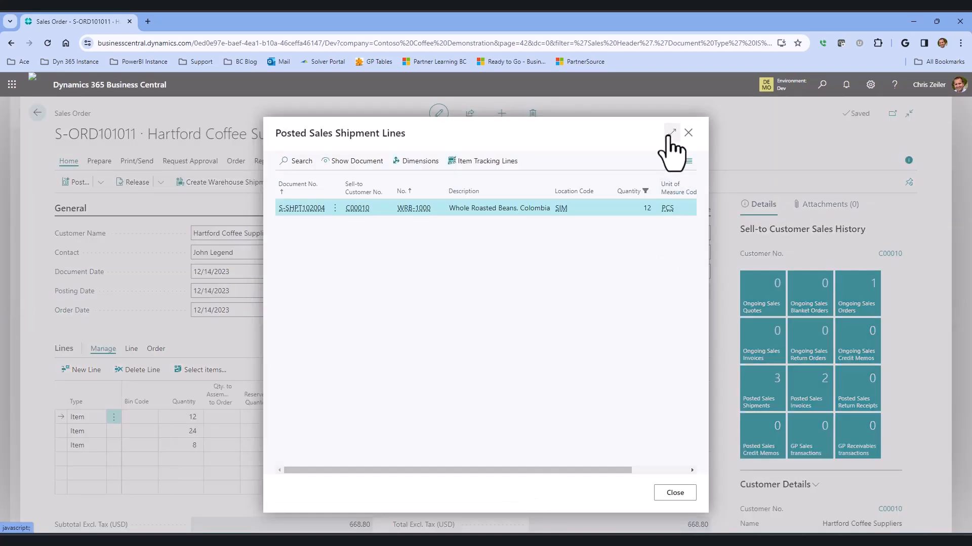
pyautogui.click(671, 133)
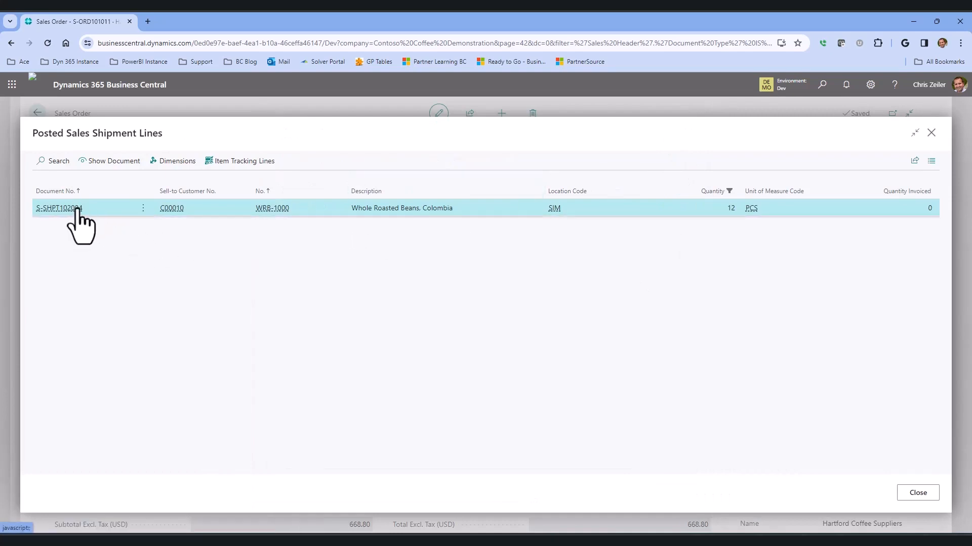